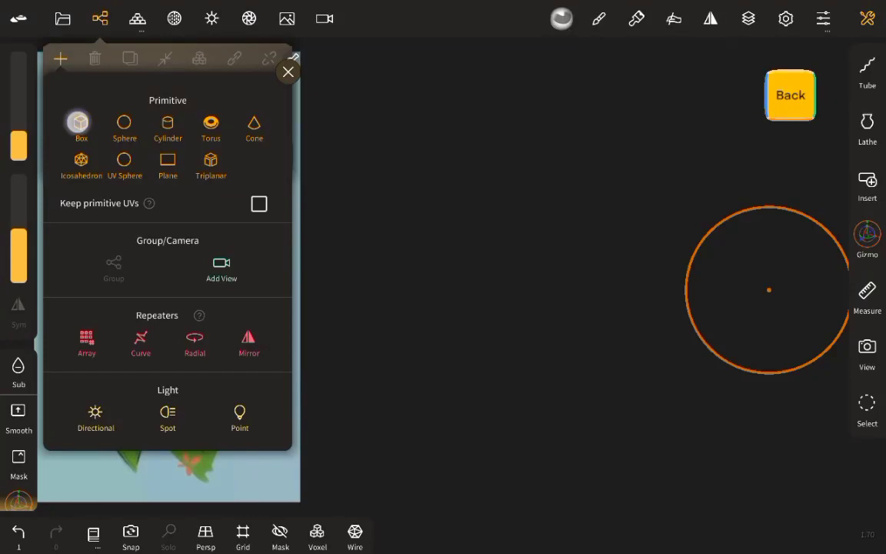
Show the wireframe and stretch the new box into a tall block.
{"action": "left_click", "coordinate": [100, 17]}
{"action": "left_click", "coordinate": [355, 531]}
{"action": "left_click_drag", "start_coordinate": [603, 277], "coordinate": [540, 299]}
{"action": "left_click_drag", "start_coordinate": [443, 422], "coordinate": [443, 518]}
Set the box to 6 X divisions and post subdivision 1, then validate it.
{"action": "left_click", "coordinate": [137, 17]}
{"action": "left_click_drag", "start_coordinate": [158, 339], "coordinate": [79, 446]}
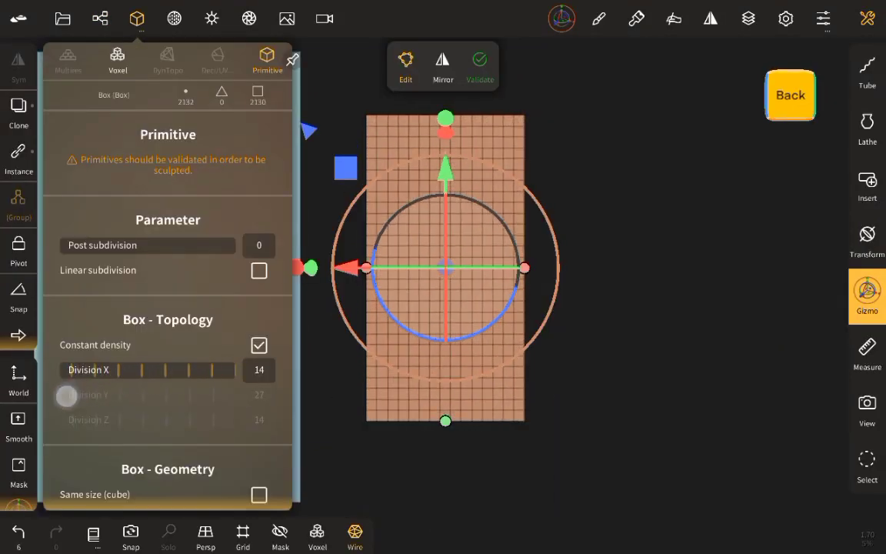
{"action": "left_click", "coordinate": [104, 245]}
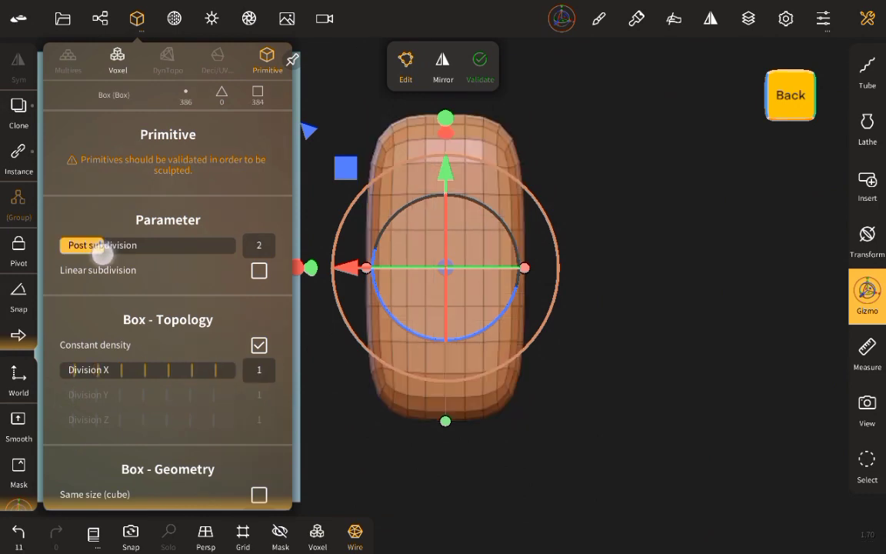
{"action": "left_click_drag", "start_coordinate": [102, 253], "coordinate": [90, 256]}
{"action": "left_click", "coordinate": [479, 61]}
Voxel remesh the box into a dense, even grid.
{"action": "mouse_move", "coordinate": [562, 292]}
{"action": "left_mouse_down"}
{"action": "mouse_move", "coordinate": [416, 247]}
{"action": "mouse_move", "coordinate": [427, 250]}
{"action": "mouse_move", "coordinate": [406, 222]}
{"action": "mouse_move", "coordinate": [625, 231]}
{"action": "left_mouse_up"}
{"action": "left_click", "coordinate": [137, 19]}
{"action": "left_click", "coordinate": [84, 183]}
{"action": "left_click", "coordinate": [168, 159]}
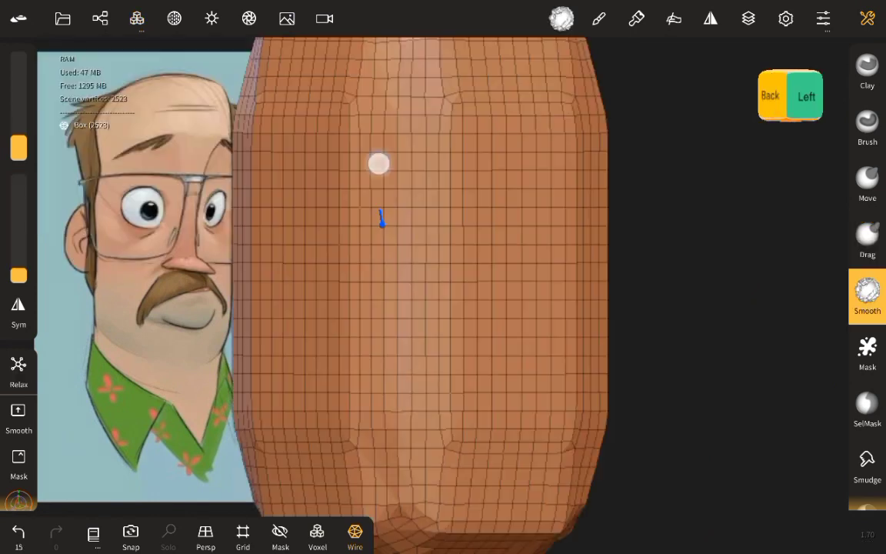
Zoom out to view the block beside the reference image.
{"action": "left_click_drag", "start_coordinate": [387, 376], "coordinate": [571, 356]}
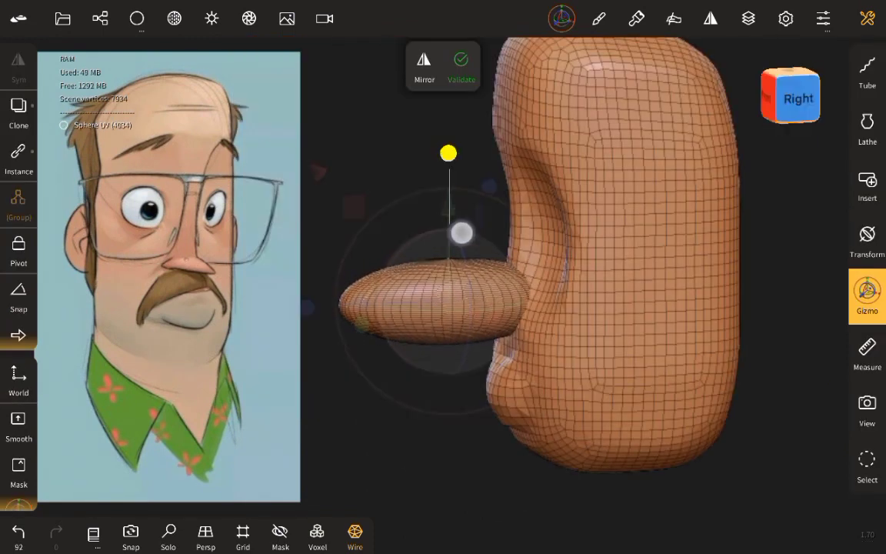
Trim the head block from above, pull out the nose area and rotate the new sphere.
{"action": "mouse_move", "coordinate": [410, 92]}
{"action": "left_mouse_down"}
{"action": "mouse_move", "coordinate": [481, 256]}
{"action": "mouse_move", "coordinate": [648, 407]}
{"action": "left_mouse_up"}
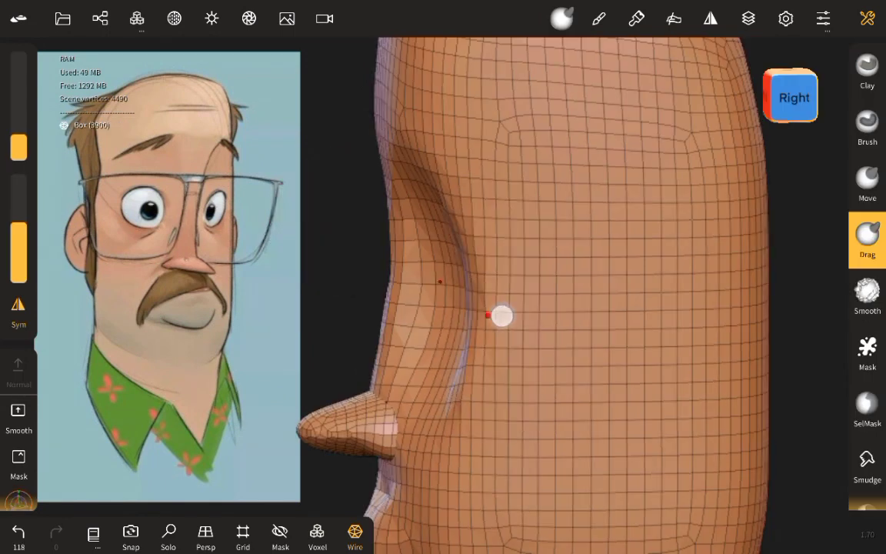
{"action": "left_click_drag", "start_coordinate": [538, 313], "coordinate": [508, 234]}
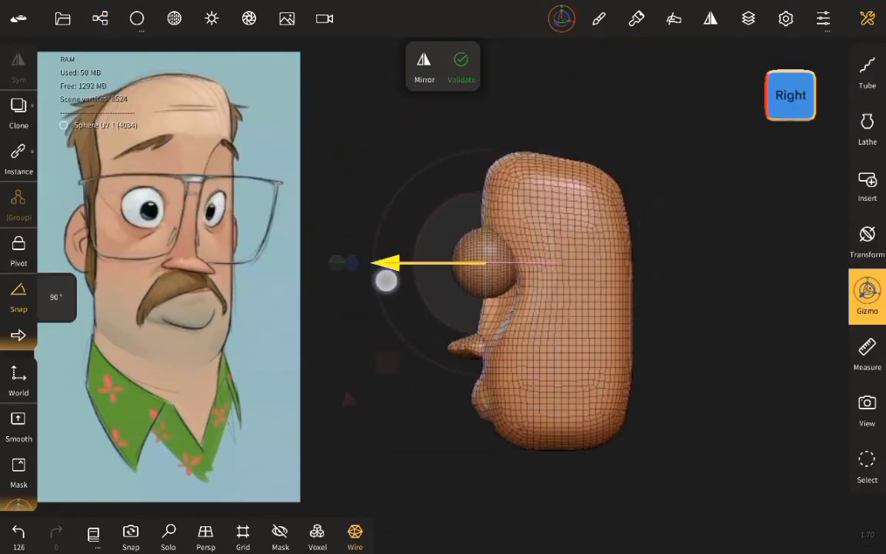
{"action": "left_click_drag", "start_coordinate": [575, 323], "coordinate": [569, 336]}
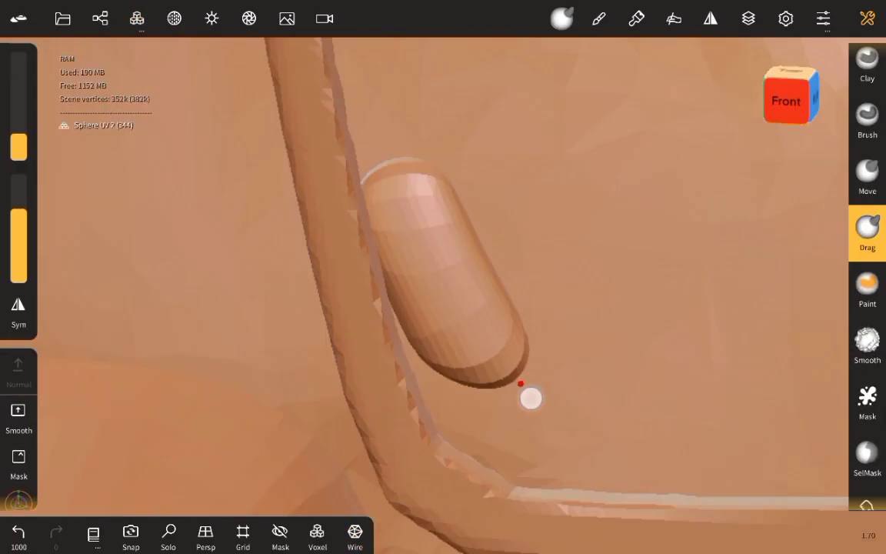
Stretch the capsule trim shape and cut the fold into the cheek.
{"action": "left_click_drag", "start_coordinate": [530, 398], "coordinate": [574, 424]}
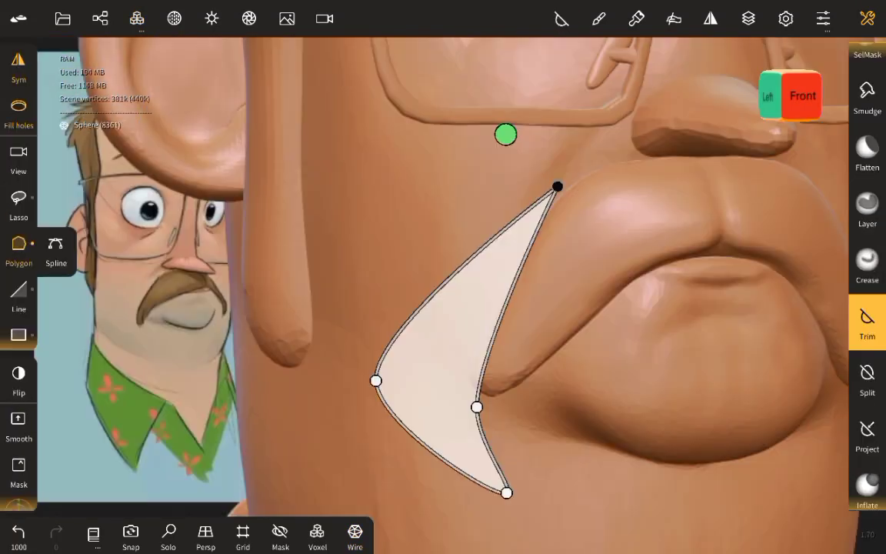
{"action": "left_click", "coordinate": [505, 135]}
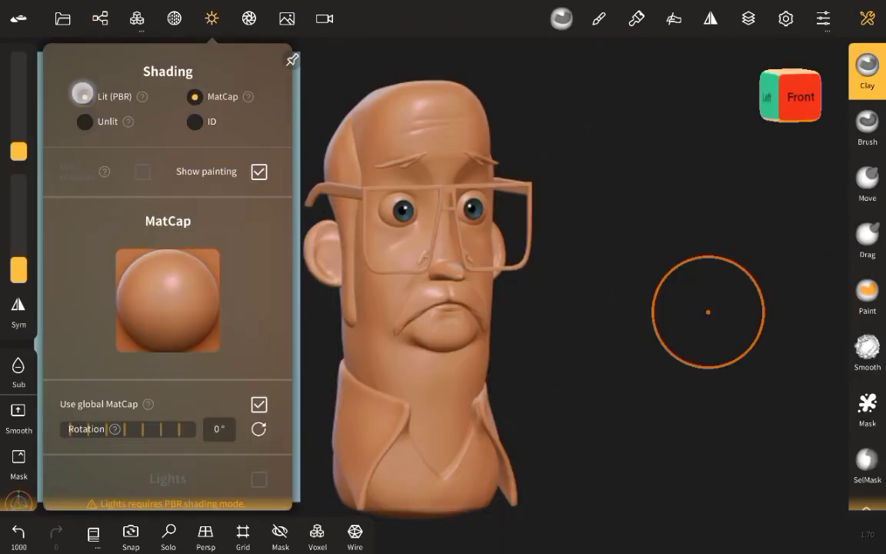
Use lit PBR shading without environment lighting, adding a light at the head's lower left.
{"action": "left_click", "coordinate": [85, 96]}
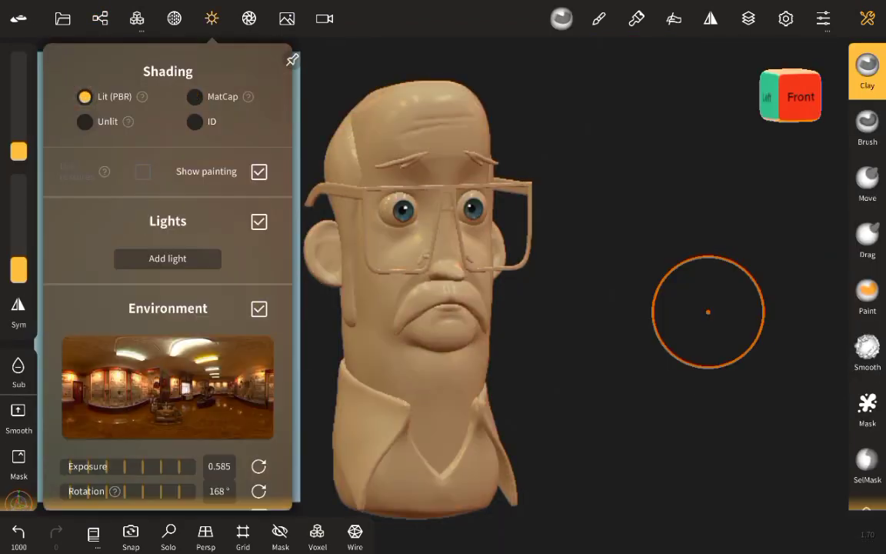
{"action": "left_click", "coordinate": [259, 308]}
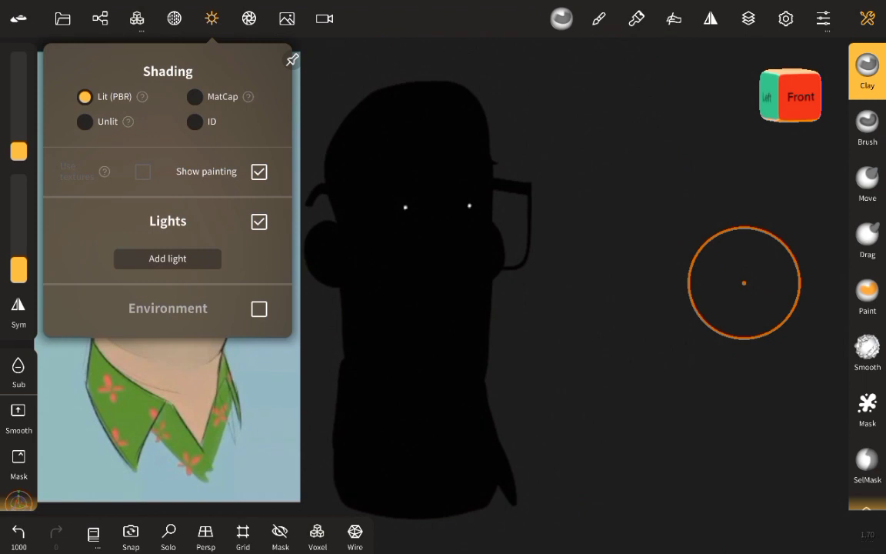
{"action": "left_click", "coordinate": [141, 259]}
{"action": "left_click_drag", "start_coordinate": [582, 395], "coordinate": [609, 394]}
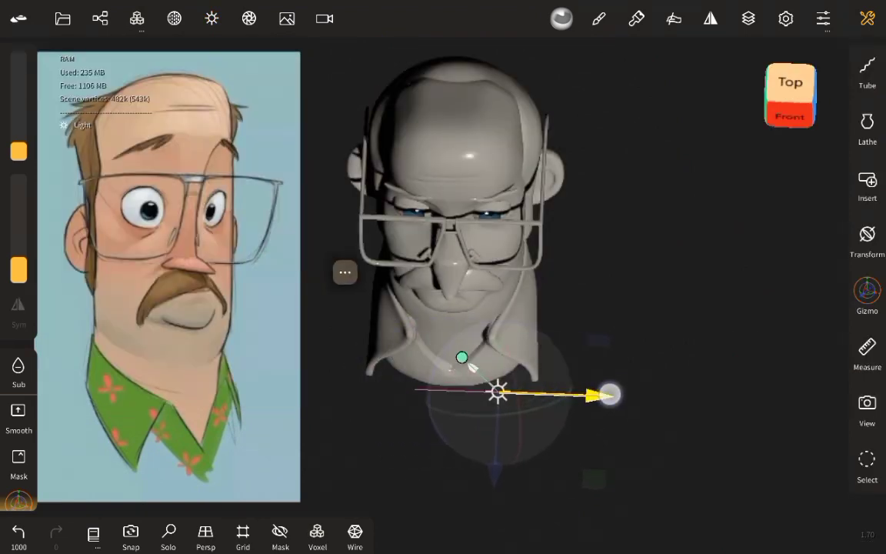
{"action": "left_click_drag", "start_coordinate": [437, 247], "coordinate": [409, 284]}
{"action": "mouse_move", "coordinate": [616, 192]}
{"action": "left_mouse_down"}
{"action": "mouse_move", "coordinate": [398, 308]}
{"action": "mouse_move", "coordinate": [336, 366]}
{"action": "mouse_move", "coordinate": [455, 380]}
{"action": "mouse_move", "coordinate": [483, 361]}
{"action": "left_mouse_up"}
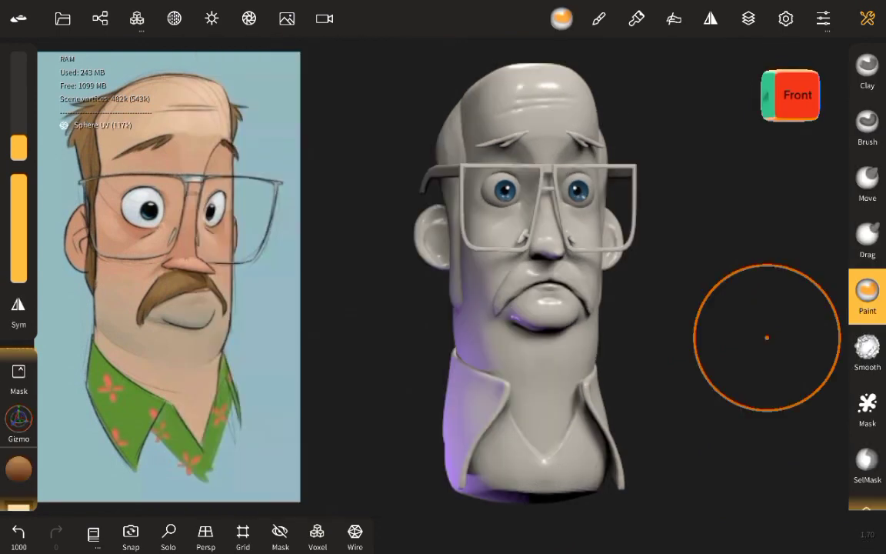
Set the skin paint roughness to 0.496 and choose a material from the library.
{"action": "mouse_move", "coordinate": [153, 291]}
{"action": "left_mouse_down"}
{"action": "mouse_move", "coordinate": [99, 307]}
{"action": "mouse_move", "coordinate": [132, 318]}
{"action": "mouse_move", "coordinate": [124, 340]}
{"action": "left_mouse_up"}
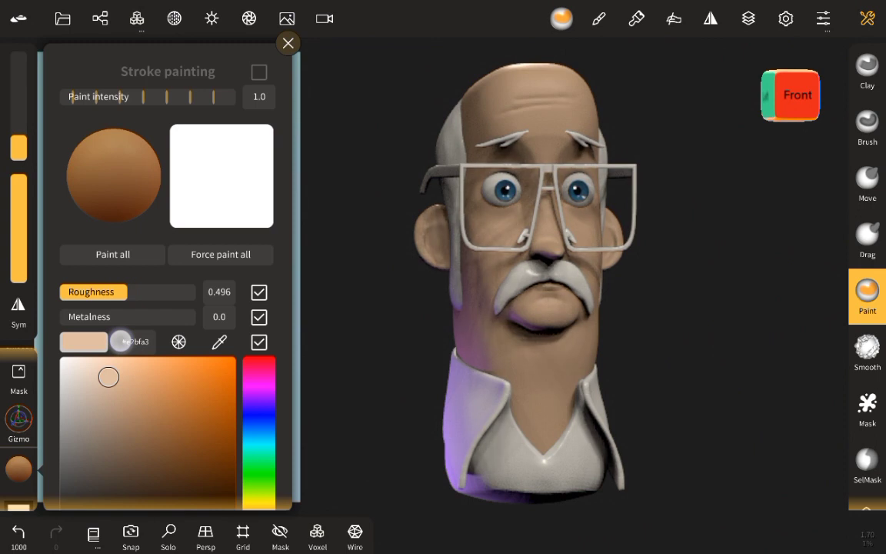
{"action": "left_click_drag", "start_coordinate": [61, 214], "coordinate": [62, 164]}
{"action": "left_click", "coordinate": [113, 176]}
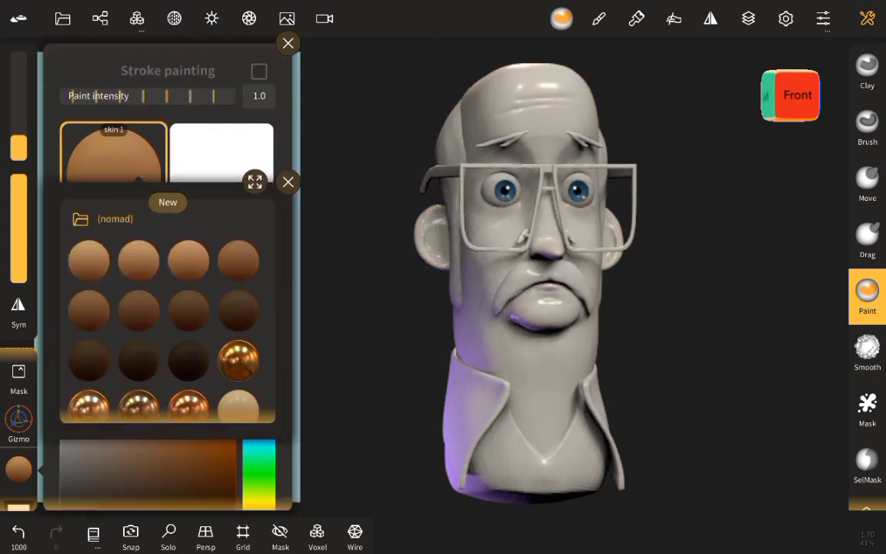
{"action": "left_click", "coordinate": [287, 181]}
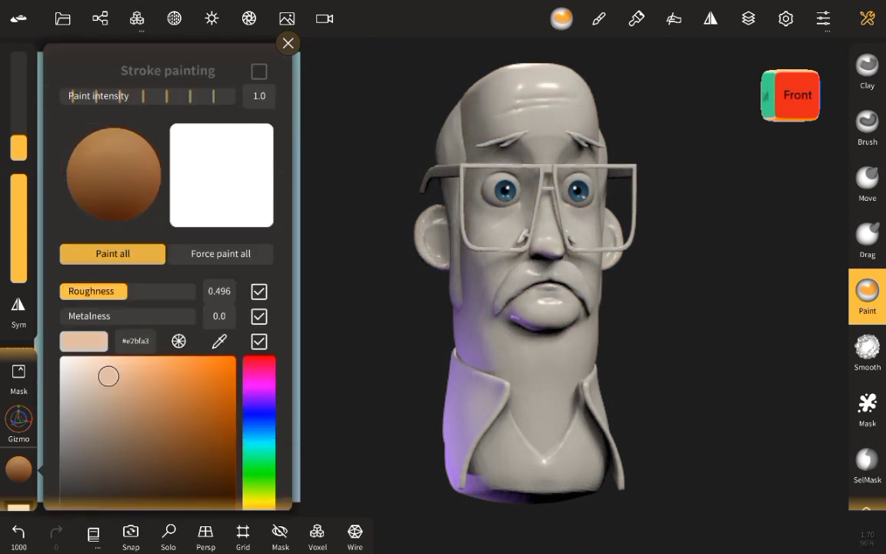
{"action": "left_click", "coordinate": [288, 43]}
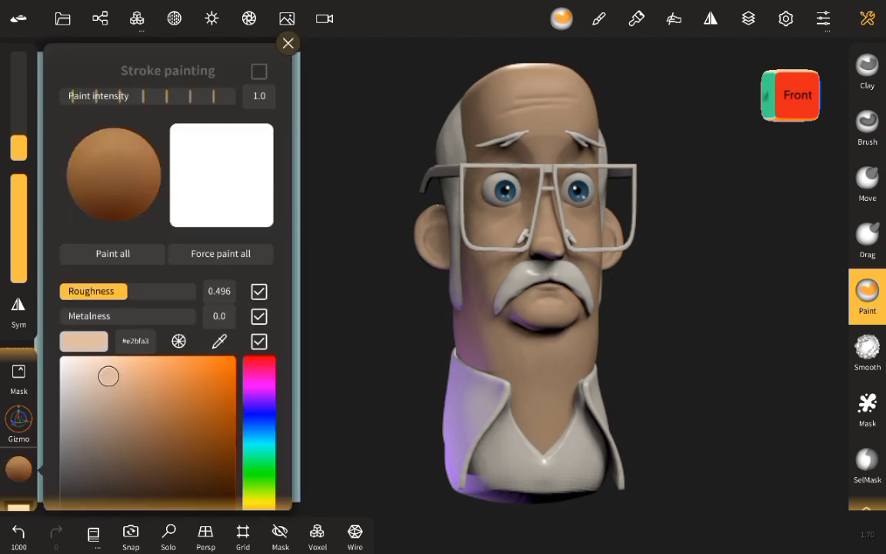
Undo the earlier paint, sample the shirt green #629b34 and paint the whole shirt.
{"action": "left_click", "coordinate": [19, 468]}
{"action": "left_click", "coordinate": [217, 291]}
{"action": "left_click_drag", "start_coordinate": [122, 459], "coordinate": [135, 450]}
{"action": "left_click", "coordinate": [19, 467]}
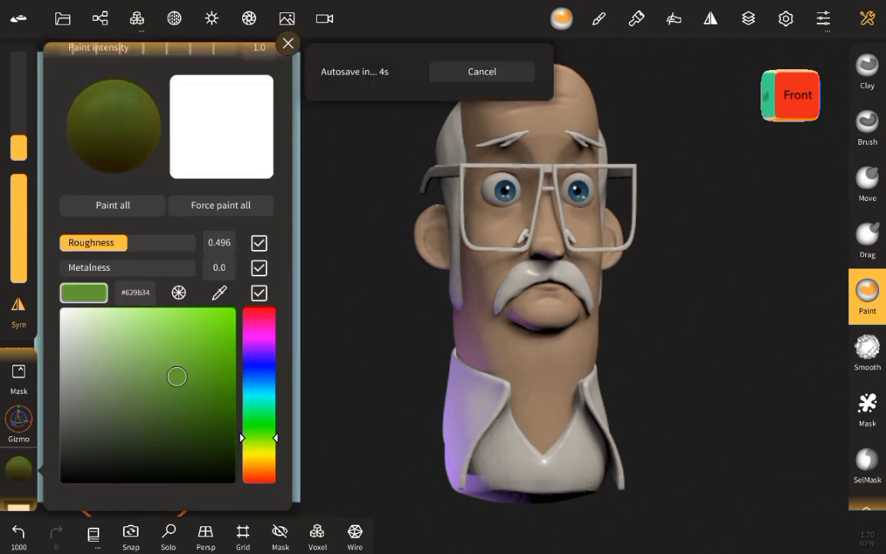
{"action": "left_click", "coordinate": [113, 220]}
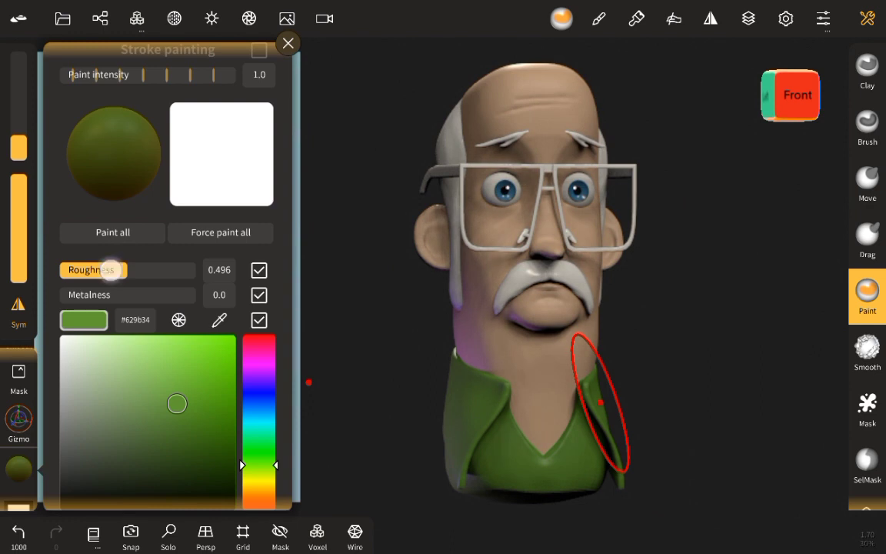
Nudge the roughness to 0.505 and sample the skin tone from the reference face.
{"action": "left_click_drag", "start_coordinate": [110, 270], "coordinate": [113, 269]}
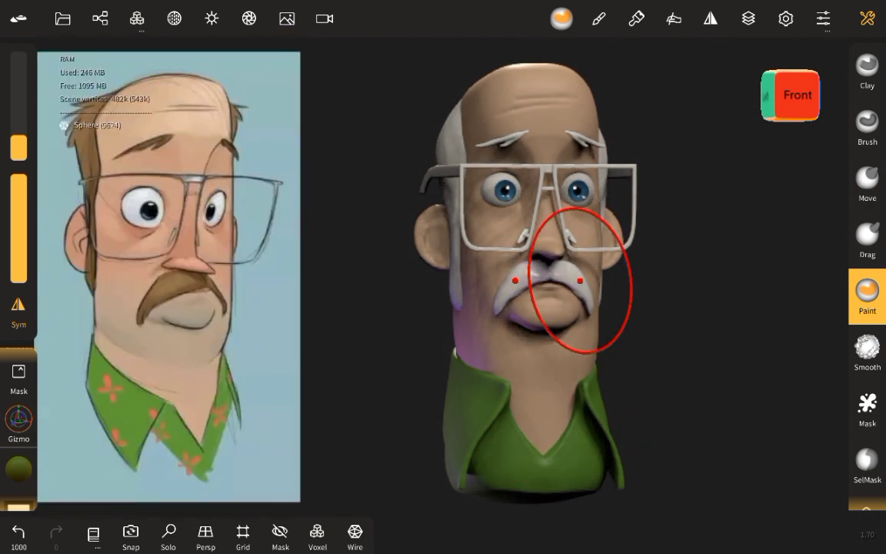
{"action": "scroll", "coordinate": [167, 293], "scroll_direction": "down", "scroll_amount": 5}
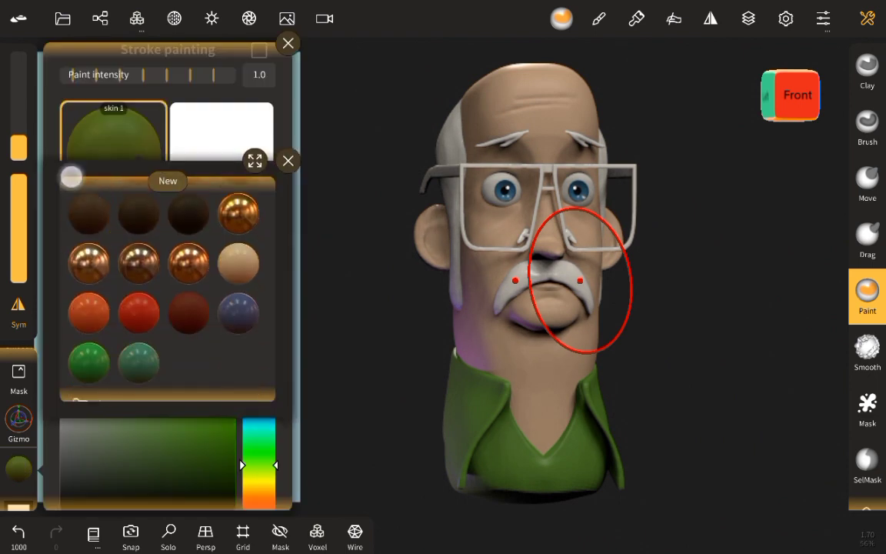
{"action": "scroll", "coordinate": [93, 256], "scroll_direction": "down", "scroll_amount": 1}
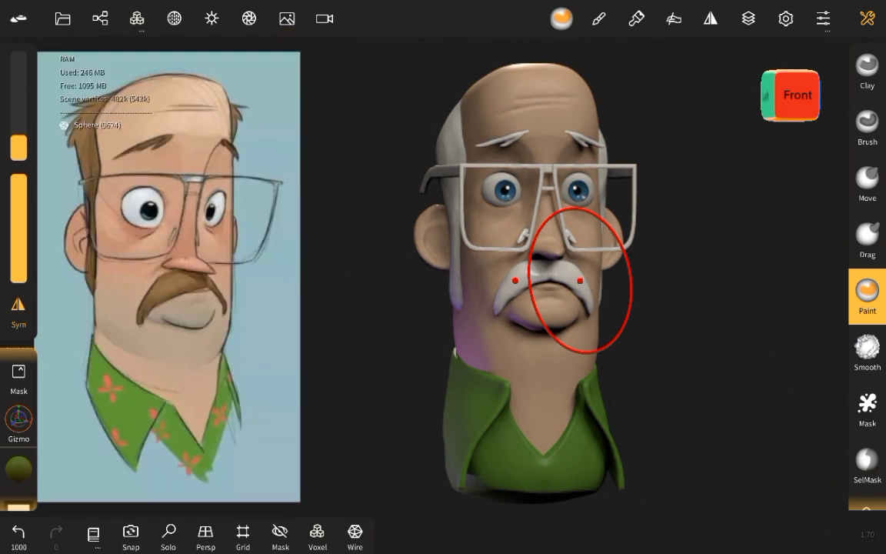
{"action": "left_click_drag", "start_coordinate": [178, 337], "coordinate": [81, 175]}
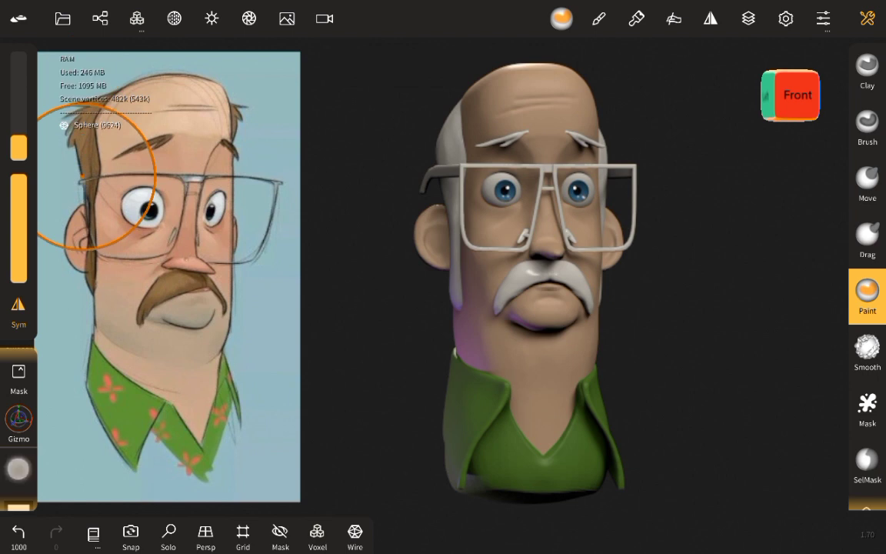
Lower the paint roughness and pick brown #8c6b44 from the reference.
{"action": "mouse_move", "coordinate": [119, 263]}
{"action": "left_mouse_down"}
{"action": "mouse_move", "coordinate": [128, 282]}
{"action": "mouse_move", "coordinate": [95, 233]}
{"action": "left_mouse_up"}
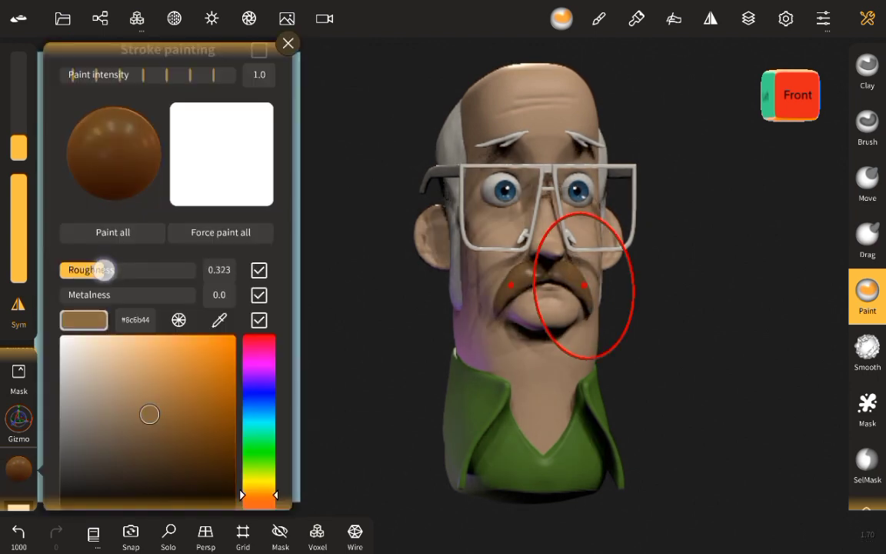
{"action": "left_click_drag", "start_coordinate": [119, 269], "coordinate": [100, 270]}
{"action": "left_click", "coordinate": [219, 319]}
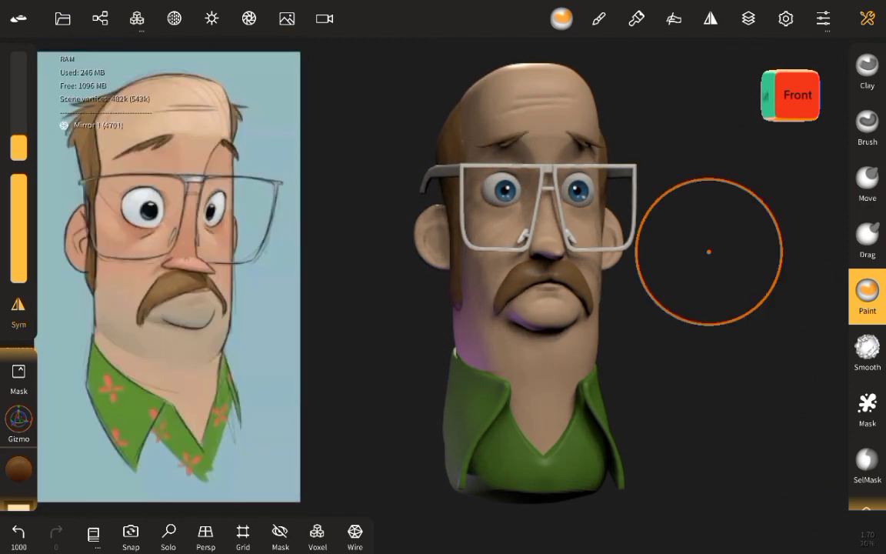
Load the X-shaped alpha image from the device for the paint brush.
{"action": "left_click", "coordinate": [598, 18]}
{"action": "left_click", "coordinate": [711, 253]}
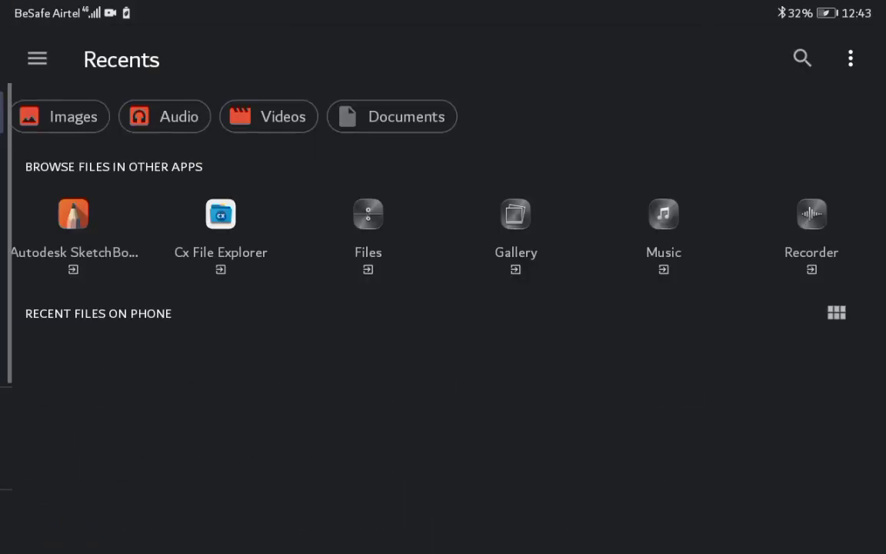
{"action": "left_click", "coordinate": [263, 381]}
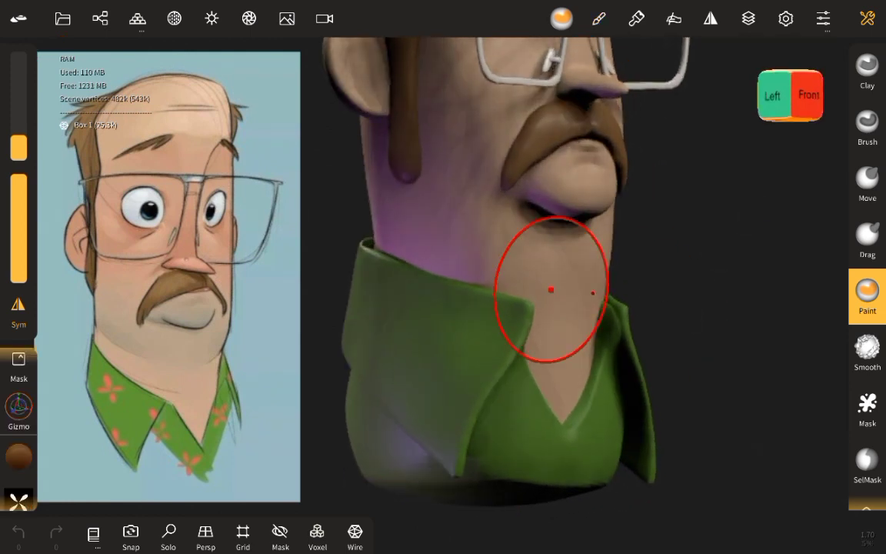
Pick an orange-red paint colour and rename layer 0 in the layers list.
{"action": "left_click_drag", "start_coordinate": [478, 424], "coordinate": [297, 445]}
{"action": "left_click_drag", "start_coordinate": [19, 456], "coordinate": [113, 441]}
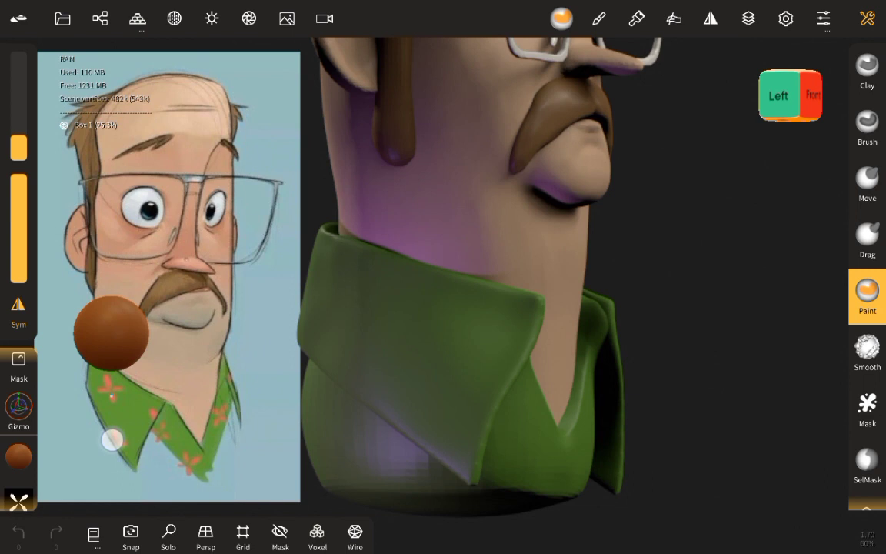
{"action": "left_click", "coordinate": [19, 456]}
{"action": "left_click_drag", "start_coordinate": [154, 254], "coordinate": [154, 205]}
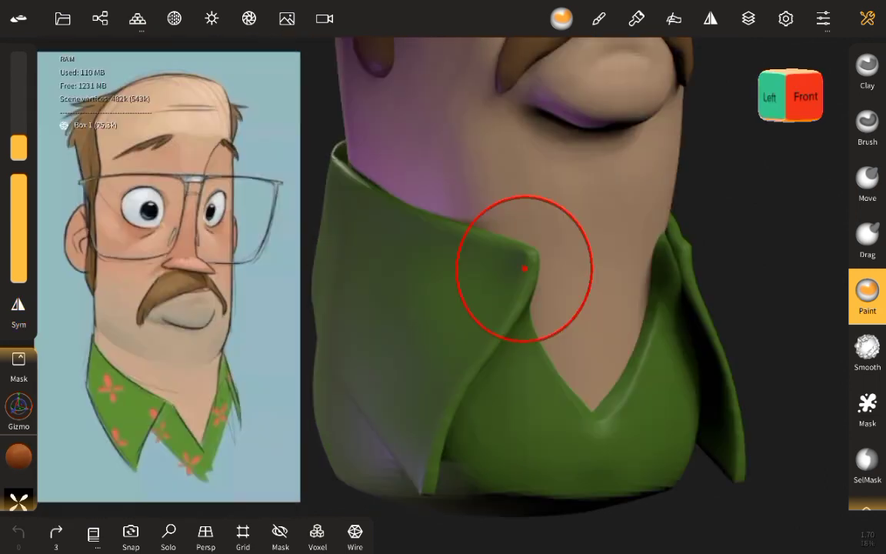
{"action": "left_click", "coordinate": [749, 19]}
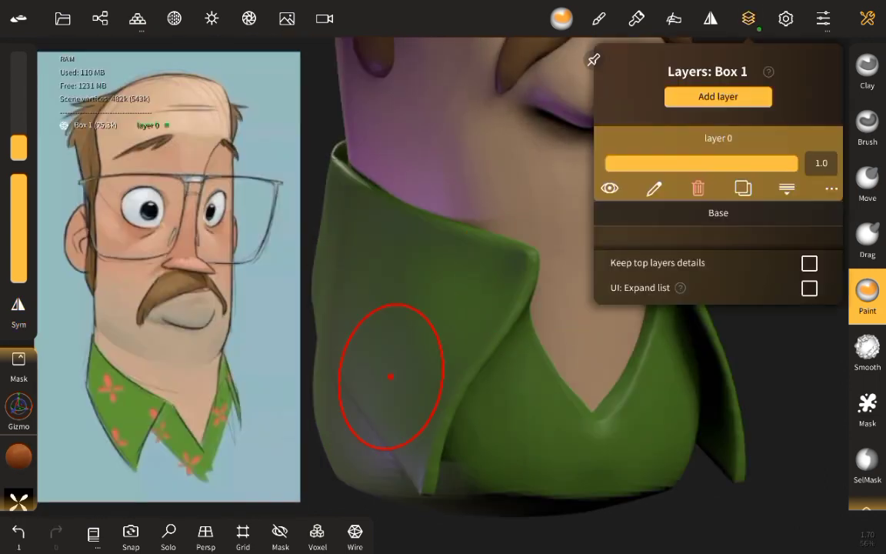
{"action": "left_click", "coordinate": [662, 135]}
{"action": "type", "text": "wers"}
{"action": "key", "text": "Return"}
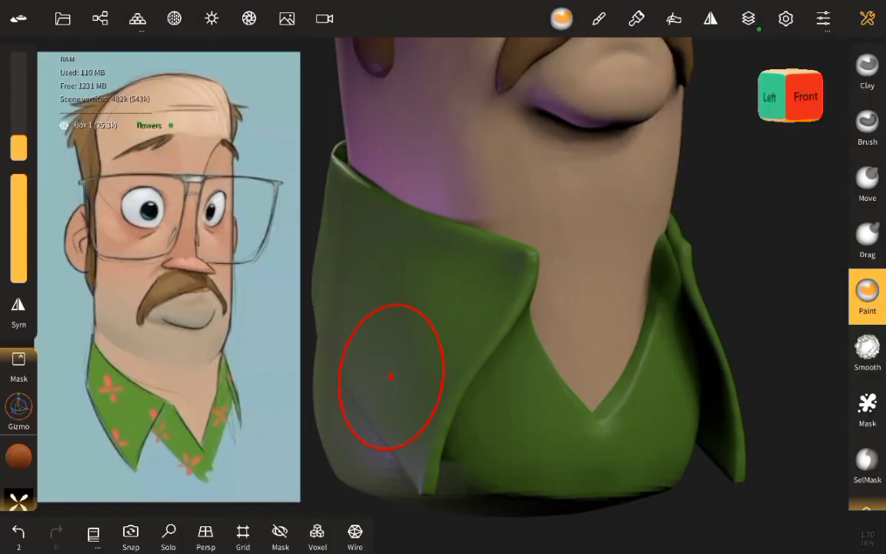
Paint orange flowers on the sides and front of the shirt collar.
{"action": "left_click_drag", "start_coordinate": [271, 437], "coordinate": [389, 410]}
{"action": "left_click_drag", "start_coordinate": [676, 300], "coordinate": [799, 310]}
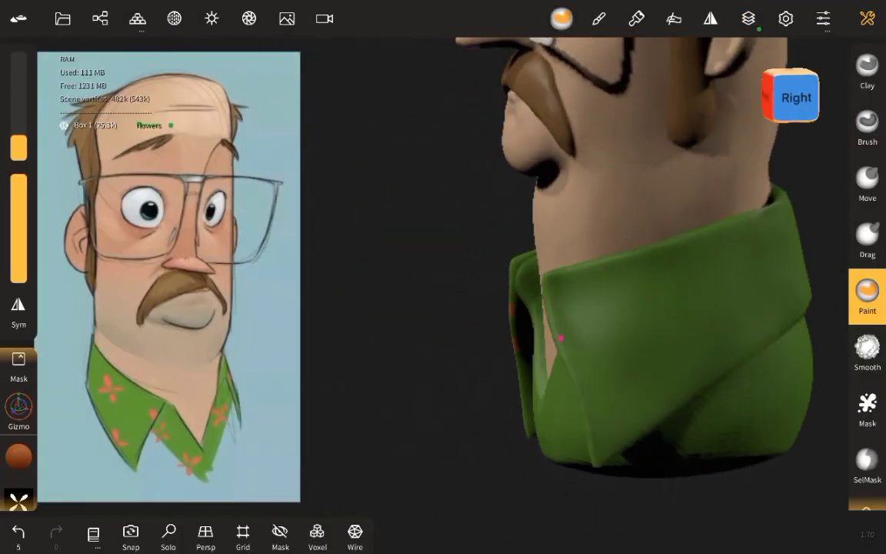
{"action": "left_click_drag", "start_coordinate": [560, 337], "coordinate": [671, 339]}
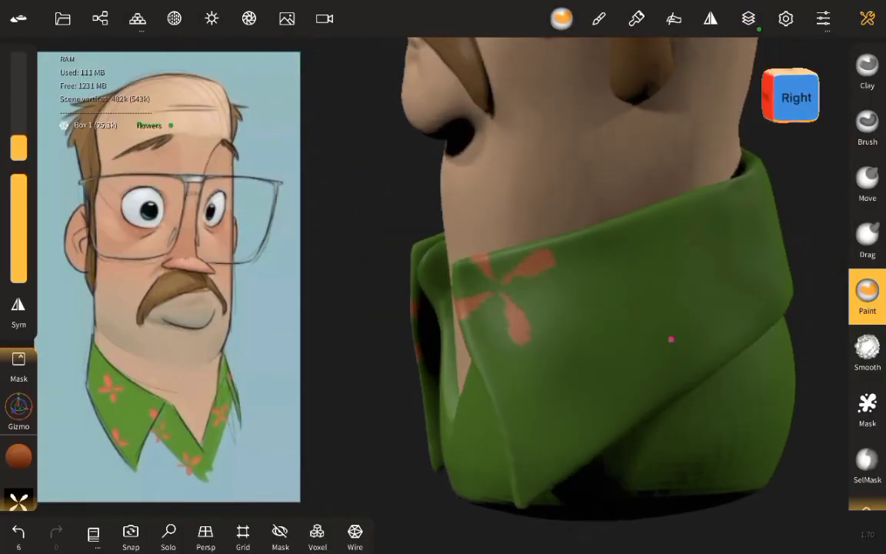
{"action": "mouse_move", "coordinate": [570, 473]}
{"action": "left_mouse_down"}
{"action": "mouse_move", "coordinate": [796, 261]}
{"action": "mouse_move", "coordinate": [754, 274]}
{"action": "left_mouse_up"}
{"action": "mouse_move", "coordinate": [603, 241]}
{"action": "left_mouse_down"}
{"action": "mouse_move", "coordinate": [510, 233]}
{"action": "mouse_move", "coordinate": [712, 262]}
{"action": "left_mouse_up"}
{"action": "mouse_move", "coordinate": [644, 212]}
{"action": "left_mouse_down"}
{"action": "mouse_move", "coordinate": [688, 217]}
{"action": "mouse_move", "coordinate": [676, 346]}
{"action": "mouse_move", "coordinate": [574, 429]}
{"action": "mouse_move", "coordinate": [621, 254]}
{"action": "left_mouse_up"}
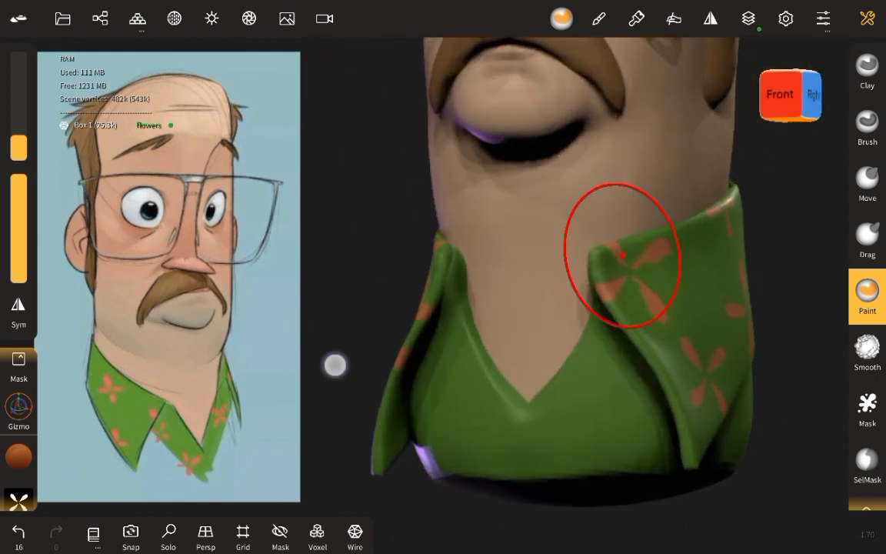
Rename the shirt's paint layer to 'flowers'.
{"action": "left_click", "coordinate": [710, 19]}
{"action": "left_click", "coordinate": [747, 18]}
{"action": "left_click", "coordinate": [702, 136]}
{"action": "type", "text": "flowers"}
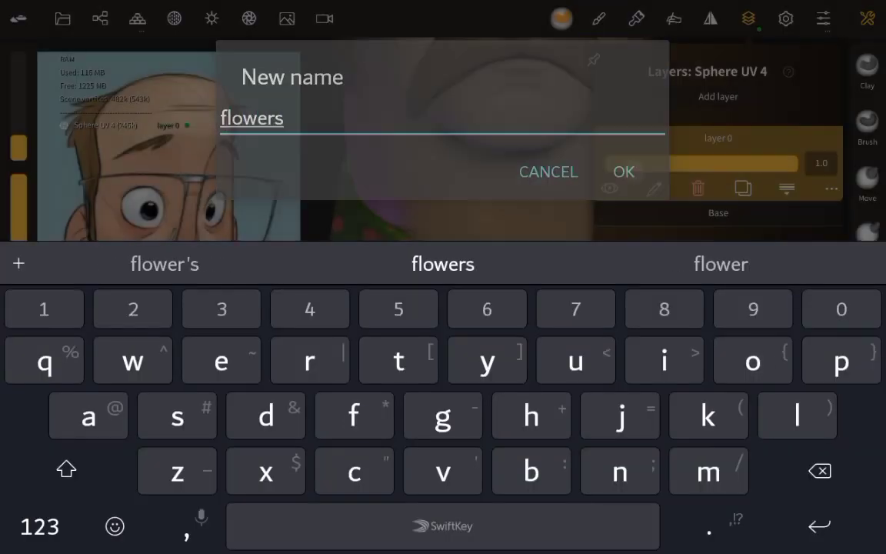
{"action": "left_click", "coordinate": [624, 171]}
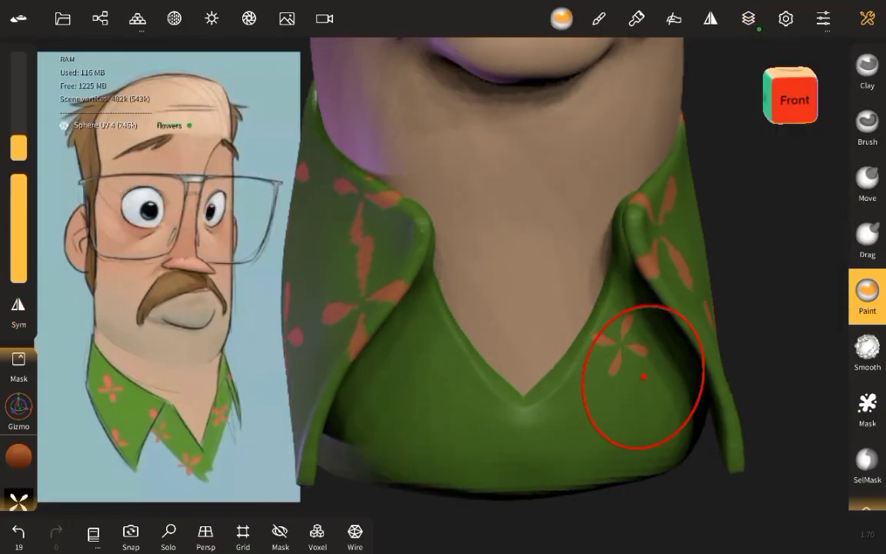
Stamp orange flowers across the shirt's front, right side, back and left side.
{"action": "left_click", "coordinate": [438, 410]}
{"action": "mouse_move", "coordinate": [529, 362]}
{"action": "left_mouse_down"}
{"action": "mouse_move", "coordinate": [745, 361]}
{"action": "mouse_move", "coordinate": [326, 450]}
{"action": "left_mouse_up"}
{"action": "left_click", "coordinate": [735, 394]}
{"action": "left_click", "coordinate": [416, 386]}
{"action": "left_click_drag", "start_coordinate": [416, 386], "coordinate": [574, 405]}
{"action": "left_click", "coordinate": [493, 332]}
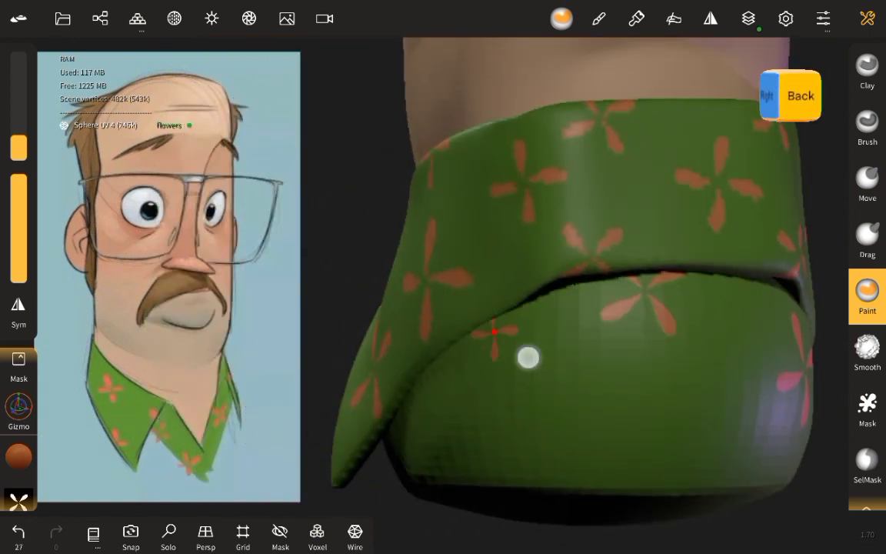
{"action": "left_click_drag", "start_coordinate": [707, 507], "coordinate": [650, 377]}
{"action": "left_click", "coordinate": [495, 346]}
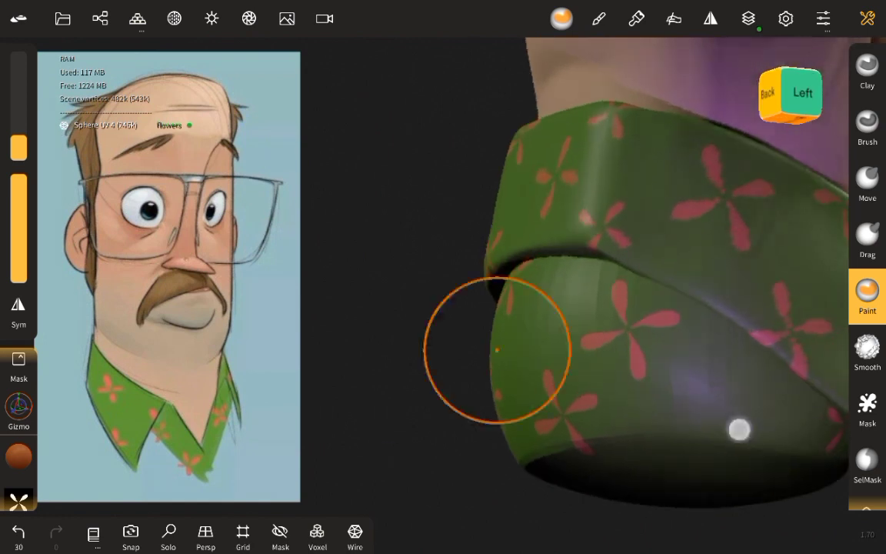
{"action": "left_click_drag", "start_coordinate": [738, 427], "coordinate": [672, 356]}
{"action": "left_click", "coordinate": [487, 435]}
{"action": "left_click_drag", "start_coordinate": [627, 280], "coordinate": [608, 331]}
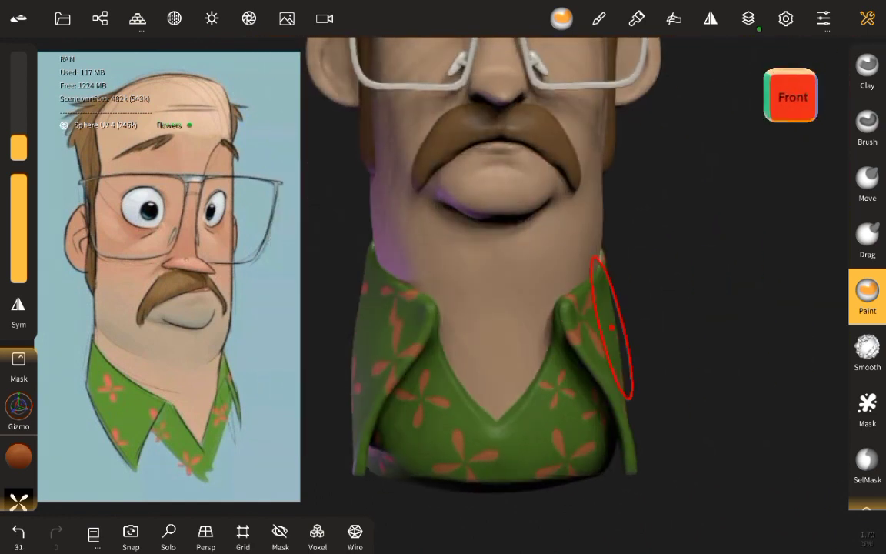
{"action": "scroll", "coordinate": [611, 327], "scroll_direction": "down", "scroll_amount": 3}
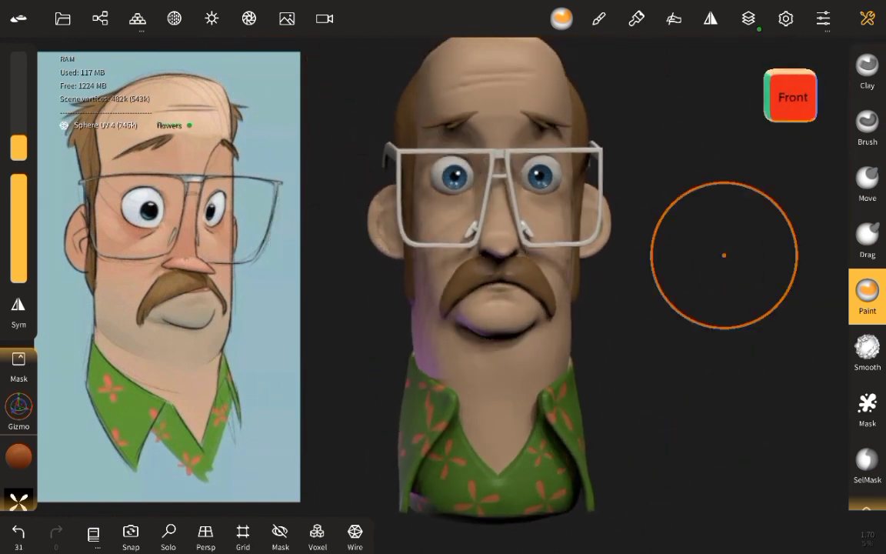
Switch the viewport shading to Unlit for flat colours.
{"action": "left_click", "coordinate": [212, 19]}
{"action": "left_click", "coordinate": [91, 119]}
{"action": "left_click", "coordinate": [339, 334]}
{"action": "scroll", "coordinate": [668, 299], "scroll_direction": "up", "scroll_amount": 3}
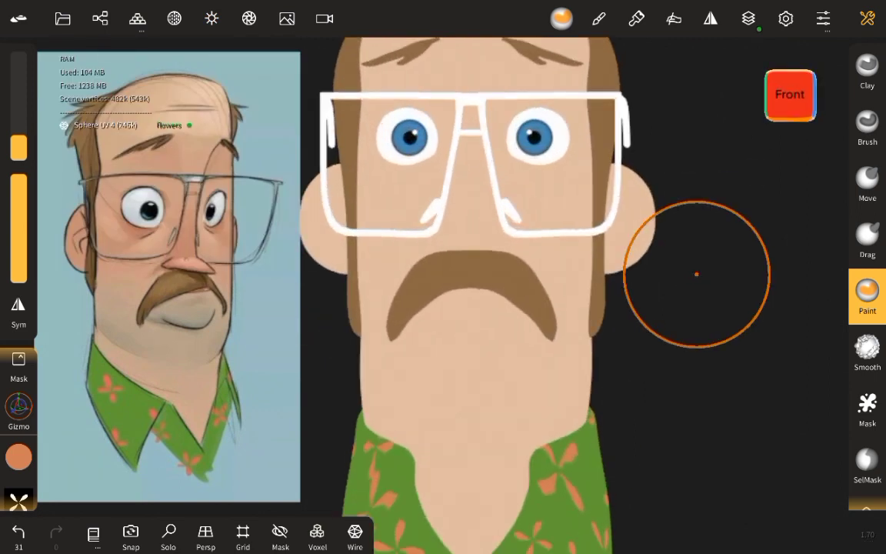
Set the paint colour to light blue #bcdfff on the head with 22% brush intensity.
{"action": "left_click", "coordinate": [18, 457]}
{"action": "left_click", "coordinate": [113, 125]}
{"action": "left_click", "coordinate": [287, 132]}
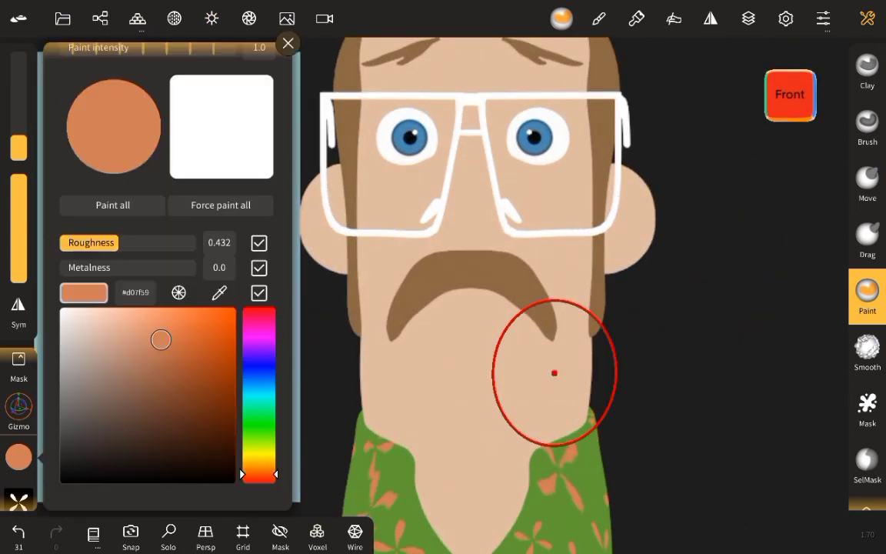
{"action": "left_click", "coordinate": [260, 376]}
{"action": "left_click", "coordinate": [160, 339]}
{"action": "left_click", "coordinate": [112, 204]}
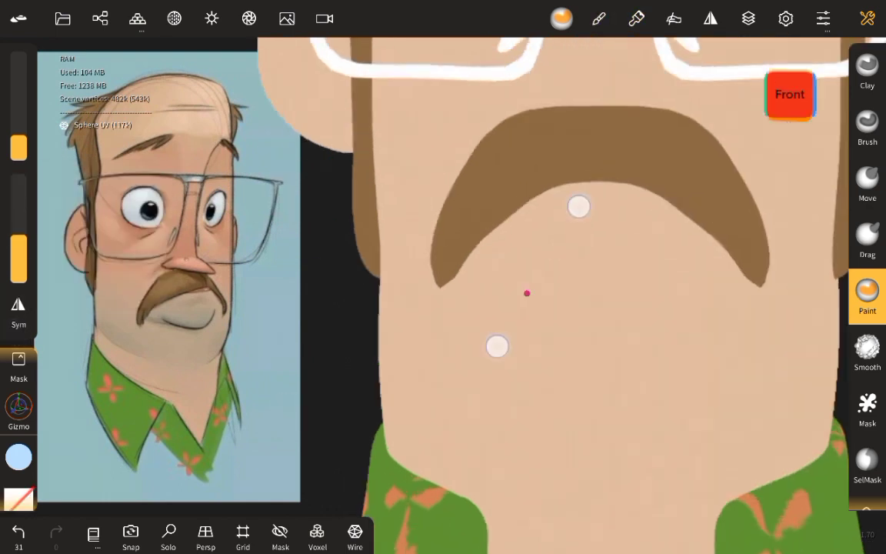
{"action": "left_click_drag", "start_coordinate": [18, 179], "coordinate": [19, 260]}
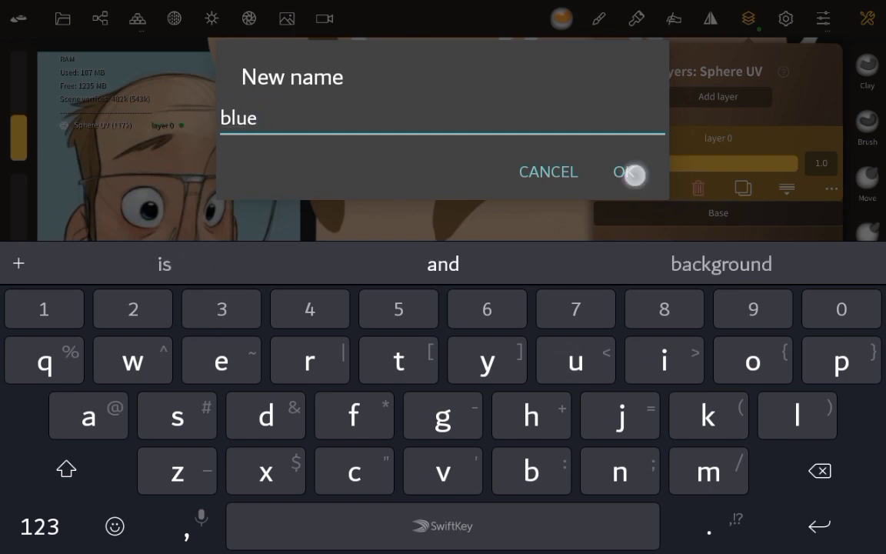
Confirm the layer name 'blue' and enlarge the brush radius to 86.
{"action": "left_click", "coordinate": [632, 174]}
{"action": "left_click_drag", "start_coordinate": [700, 333], "coordinate": [633, 406]}
{"action": "left_click_drag", "start_coordinate": [19, 142], "coordinate": [23, 174]}
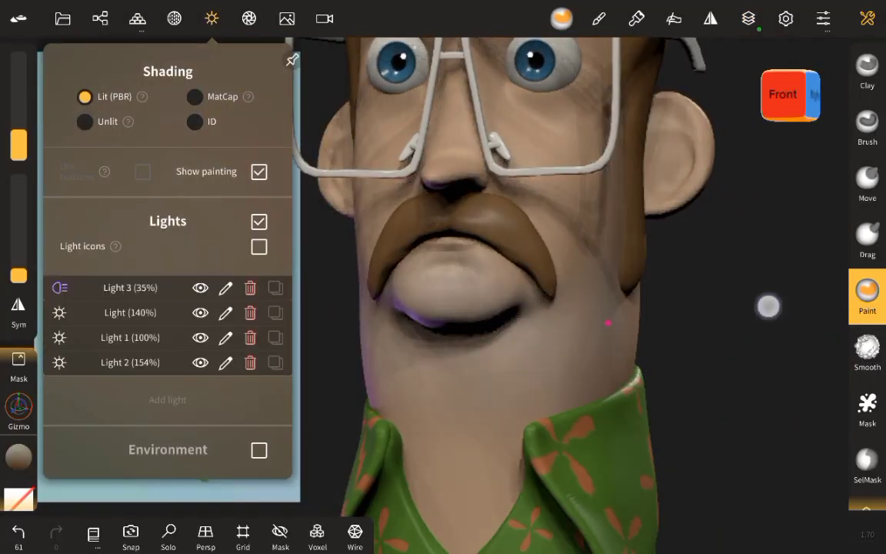
{"action": "left_click_drag", "start_coordinate": [769, 306], "coordinate": [699, 331]}
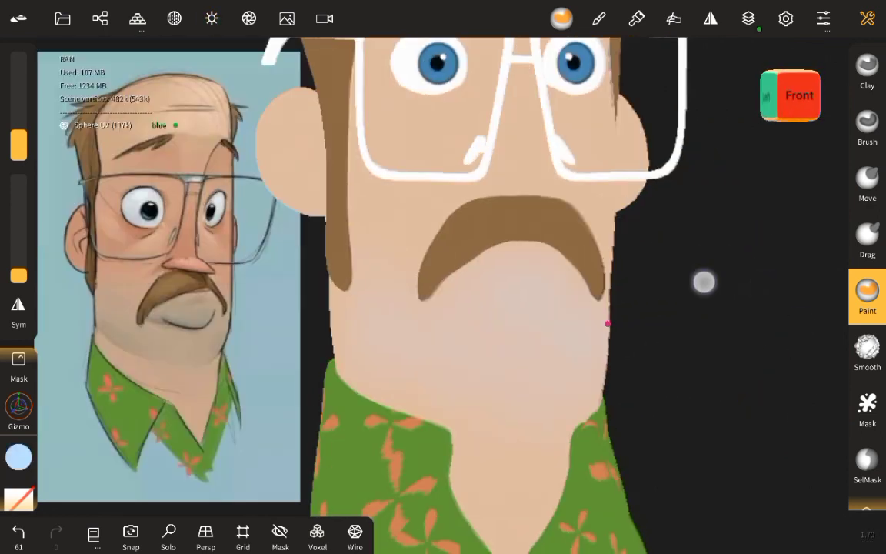
Choose a pale greyish blue paint colour and tint the chin and jaw.
{"action": "left_click", "coordinate": [18, 458]}
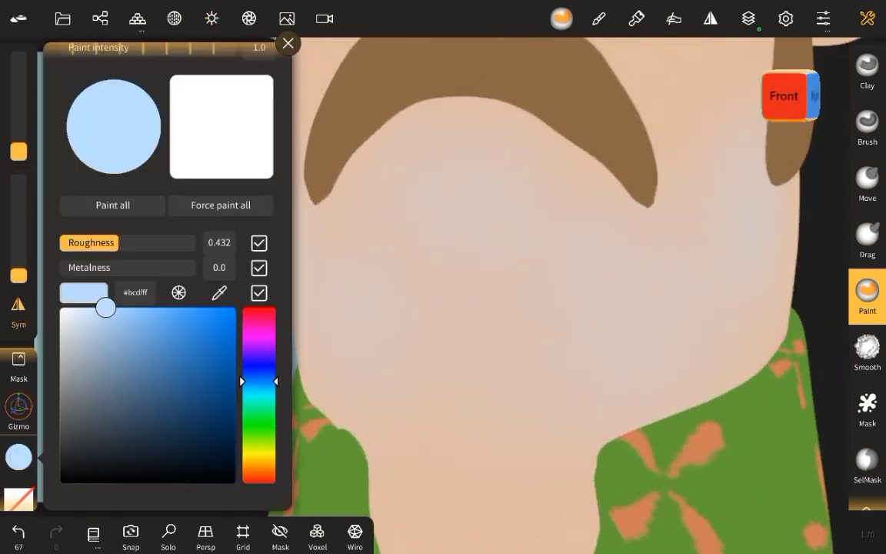
{"action": "left_click_drag", "start_coordinate": [105, 306], "coordinate": [212, 421]}
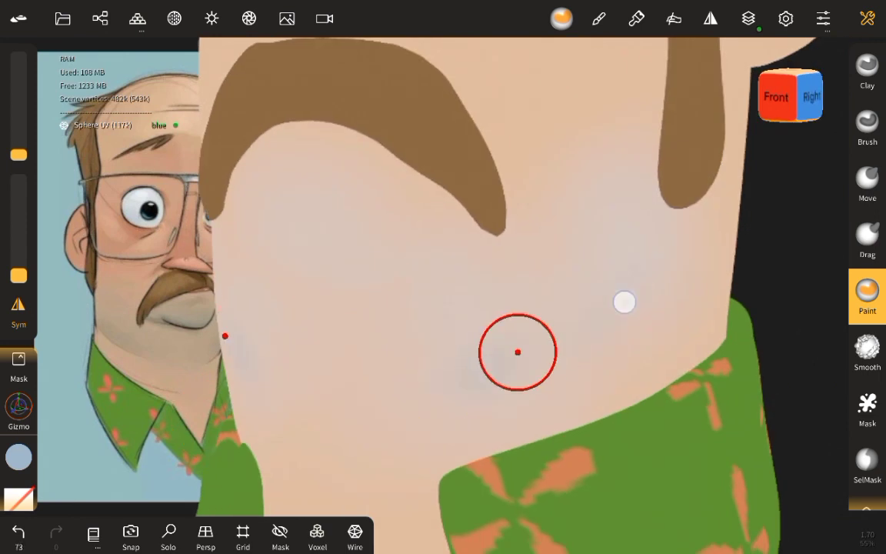
{"action": "left_click_drag", "start_coordinate": [623, 302], "coordinate": [420, 404]}
{"action": "mouse_move", "coordinate": [590, 371]}
{"action": "left_mouse_down"}
{"action": "mouse_move", "coordinate": [579, 316]}
{"action": "mouse_move", "coordinate": [318, 385]}
{"action": "left_mouse_up"}
{"action": "mouse_move", "coordinate": [583, 291]}
{"action": "left_mouse_down"}
{"action": "mouse_move", "coordinate": [346, 361]}
{"action": "mouse_move", "coordinate": [603, 199]}
{"action": "left_mouse_up"}
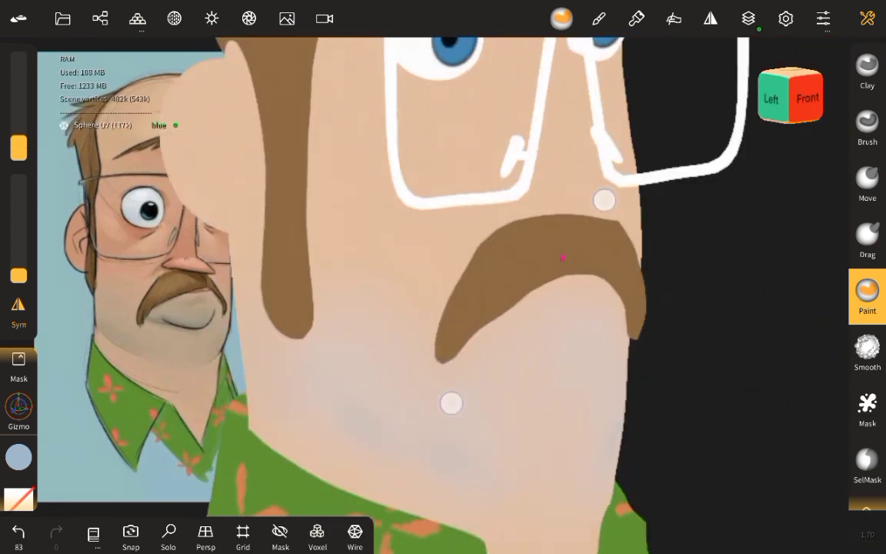
{"action": "left_click", "coordinate": [18, 457]}
Flood the head layer with a coral red from the palette and adjust its shade.
{"action": "left_click", "coordinate": [195, 434]}
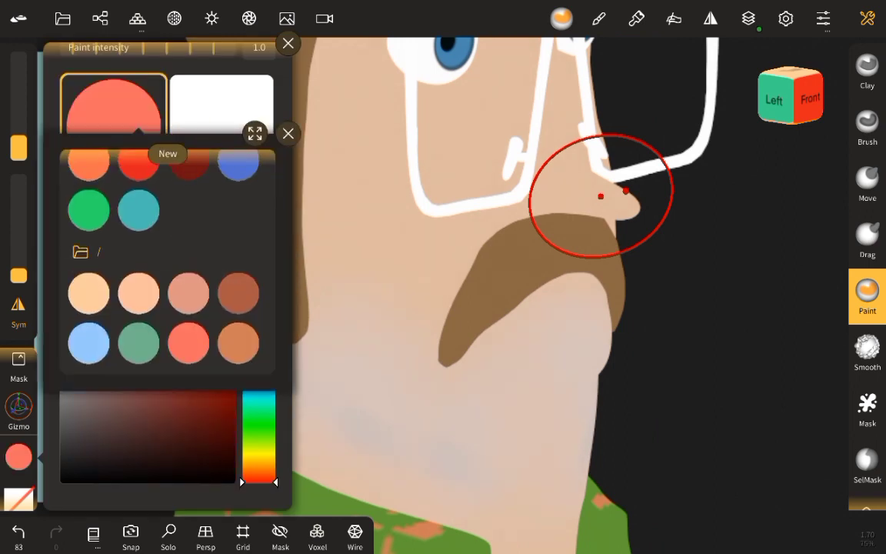
{"action": "left_click", "coordinate": [289, 133]}
{"action": "left_click", "coordinate": [113, 205]}
{"action": "left_click_drag", "start_coordinate": [163, 311], "coordinate": [179, 301]}
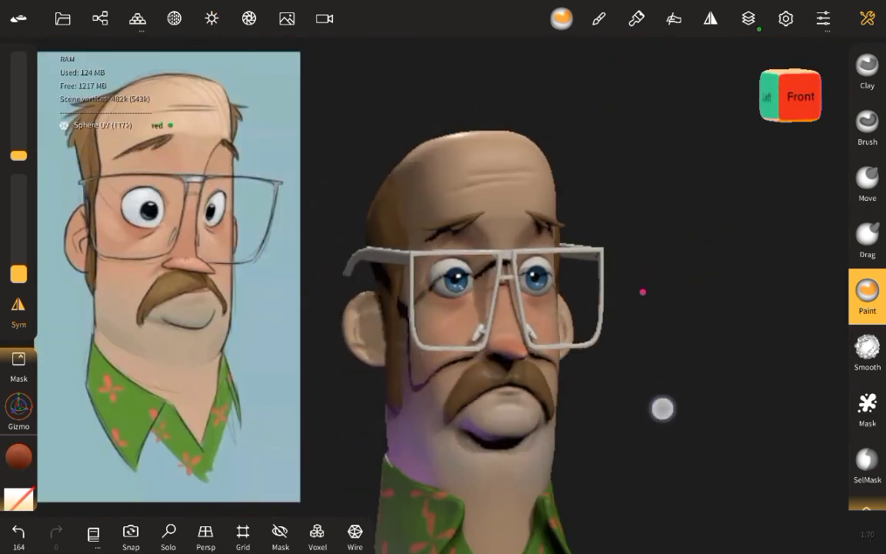
Shrink the brush radius to 33 and paint a red flush on the cheek and face.
{"action": "left_click", "coordinate": [19, 457]}
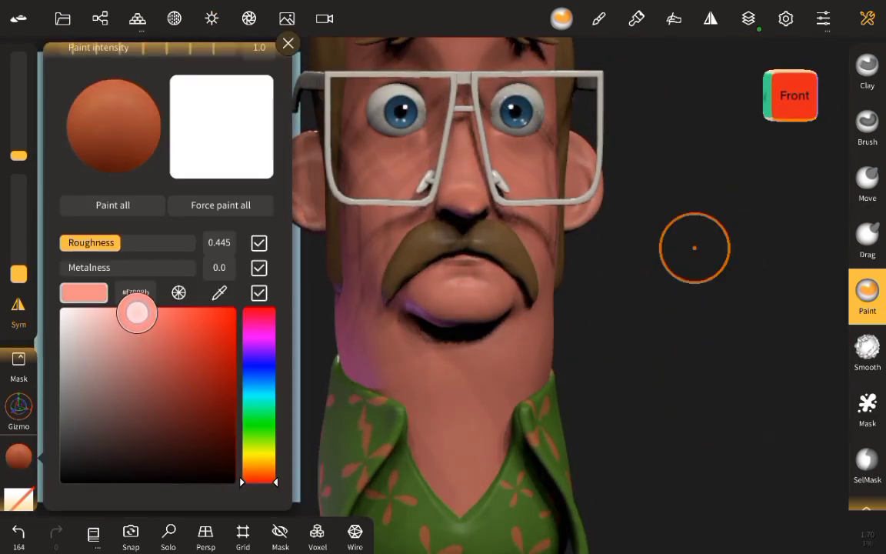
{"action": "left_click_drag", "start_coordinate": [27, 256], "coordinate": [23, 130]}
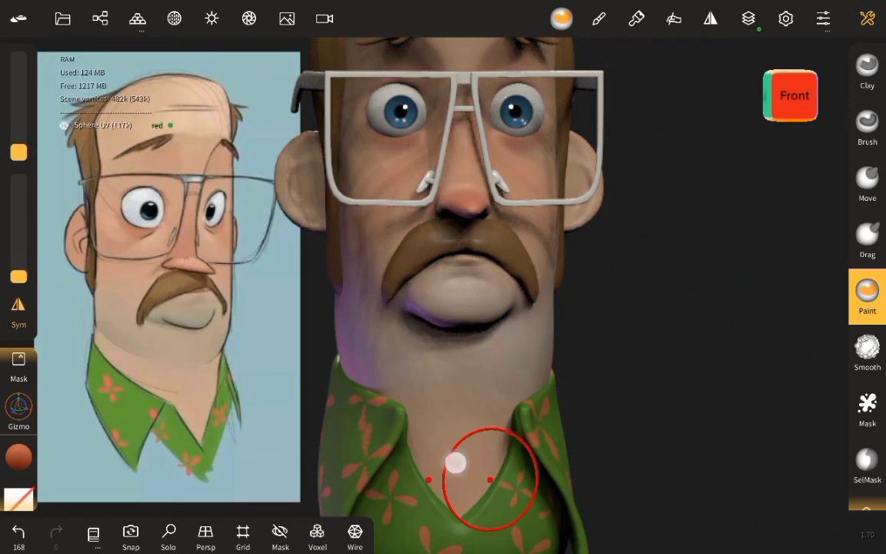
{"action": "left_click_drag", "start_coordinate": [486, 413], "coordinate": [664, 282]}
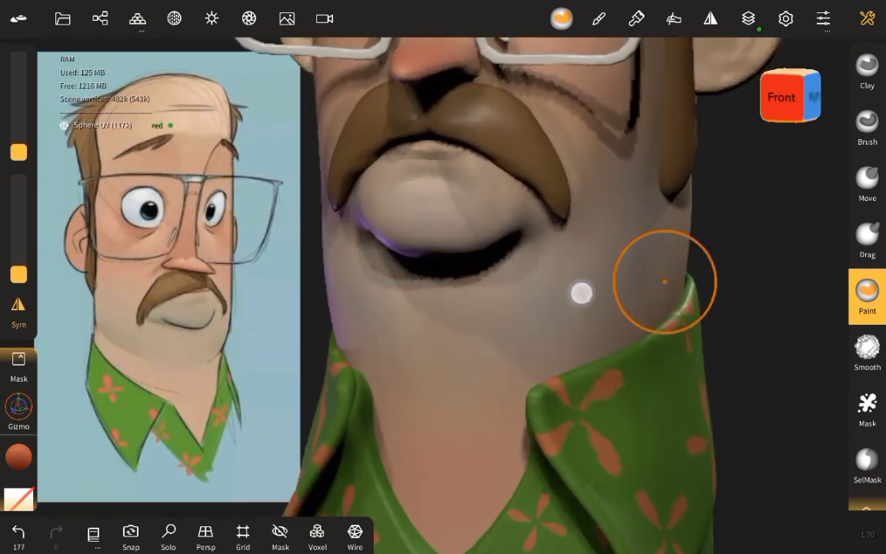
{"action": "left_click_drag", "start_coordinate": [521, 338], "coordinate": [556, 200]}
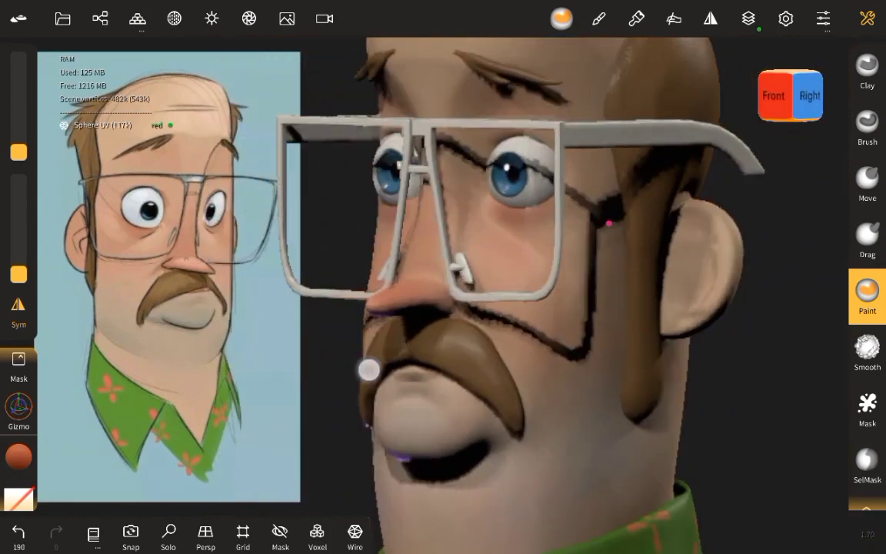
{"action": "left_click_drag", "start_coordinate": [367, 368], "coordinate": [569, 180]}
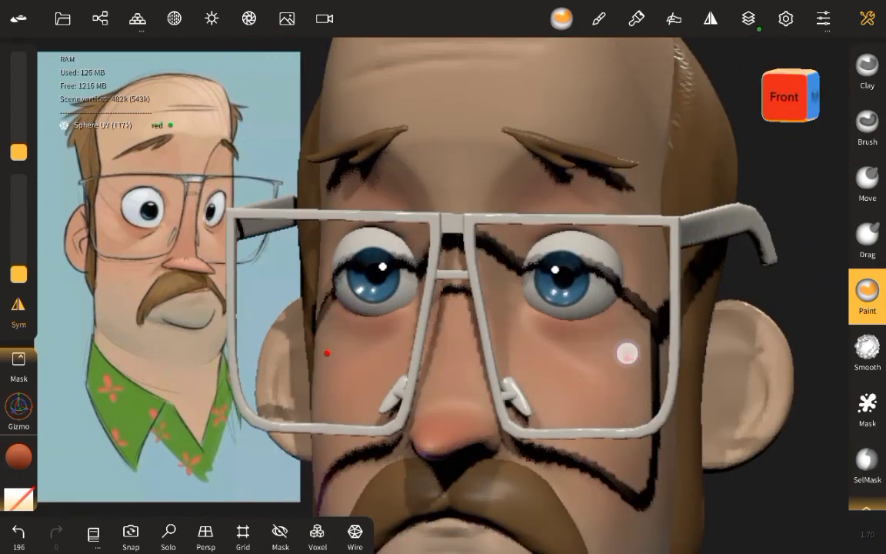
Paint reddish tones on the forehead, the right ear and behind the ear.
{"action": "mouse_move", "coordinate": [646, 227]}
{"action": "left_mouse_down"}
{"action": "mouse_move", "coordinate": [371, 419]}
{"action": "mouse_move", "coordinate": [455, 206]}
{"action": "left_mouse_up"}
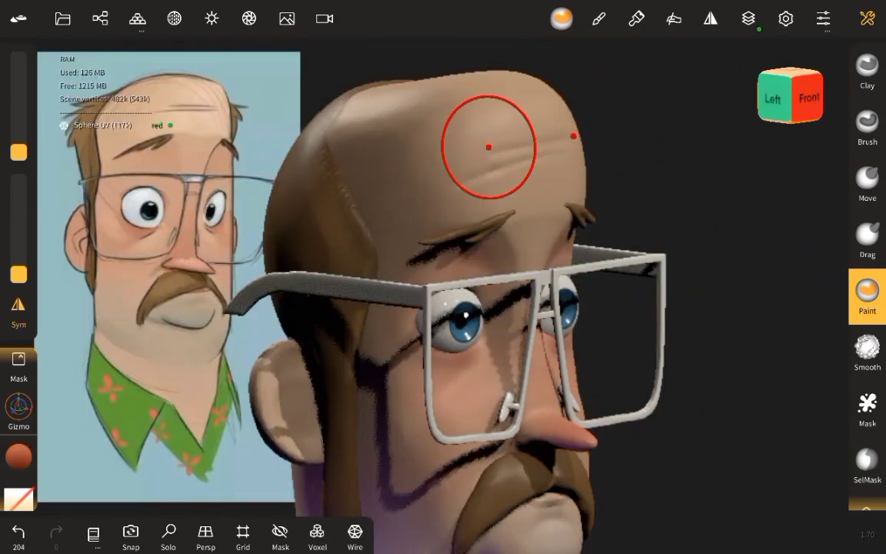
{"action": "mouse_move", "coordinate": [464, 114]}
{"action": "left_mouse_down"}
{"action": "mouse_move", "coordinate": [481, 144]}
{"action": "mouse_move", "coordinate": [643, 123]}
{"action": "left_mouse_up"}
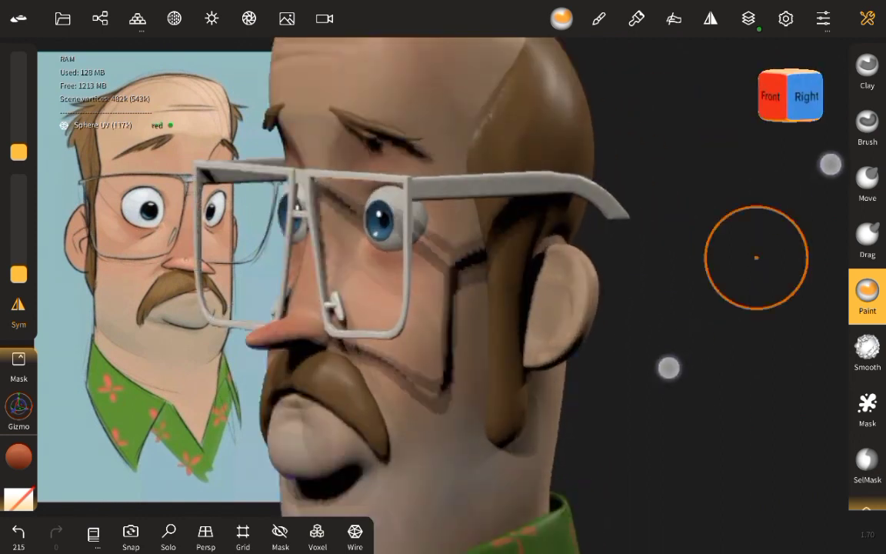
{"action": "scroll", "coordinate": [755, 257], "scroll_direction": "up", "scroll_amount": 5}
{"action": "mouse_move", "coordinate": [490, 242]}
{"action": "left_mouse_down"}
{"action": "mouse_move", "coordinate": [670, 308]}
{"action": "mouse_move", "coordinate": [524, 439]}
{"action": "mouse_move", "coordinate": [327, 338]}
{"action": "mouse_move", "coordinate": [556, 338]}
{"action": "mouse_move", "coordinate": [687, 288]}
{"action": "mouse_move", "coordinate": [450, 349]}
{"action": "mouse_move", "coordinate": [546, 389]}
{"action": "mouse_move", "coordinate": [609, 358]}
{"action": "mouse_move", "coordinate": [668, 345]}
{"action": "left_mouse_up"}
Shift the paint colour toward green and turn to the front of the face.
{"action": "left_click", "coordinate": [18, 457]}
{"action": "left_click_drag", "start_coordinate": [259, 477], "coordinate": [287, 431]}
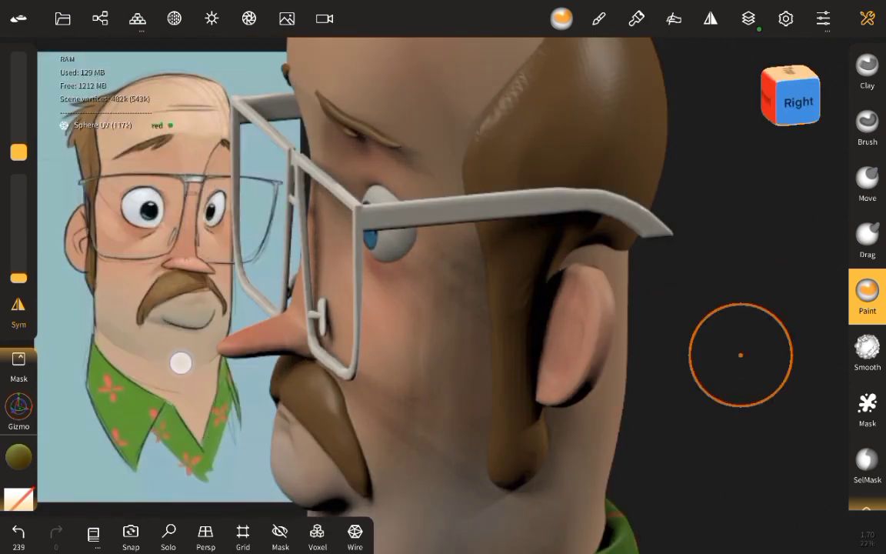
{"action": "mouse_move", "coordinate": [740, 355]}
{"action": "left_mouse_down"}
{"action": "mouse_move", "coordinate": [352, 340]}
{"action": "mouse_move", "coordinate": [377, 247]}
{"action": "mouse_move", "coordinate": [467, 326]}
{"action": "mouse_move", "coordinate": [560, 194]}
{"action": "mouse_move", "coordinate": [627, 259]}
{"action": "left_mouse_up"}
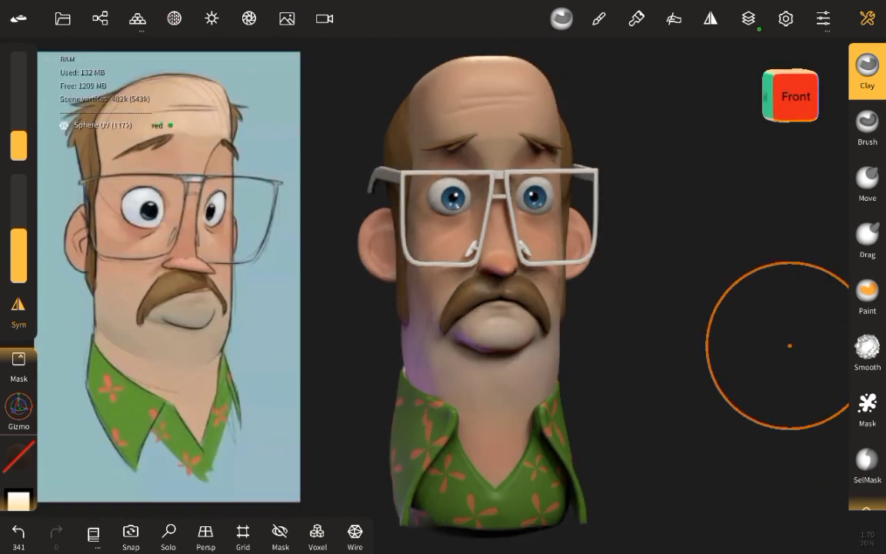
Orbit the finished bust to show its left side.
{"action": "left_click_drag", "start_coordinate": [789, 345], "coordinate": [790, 367]}
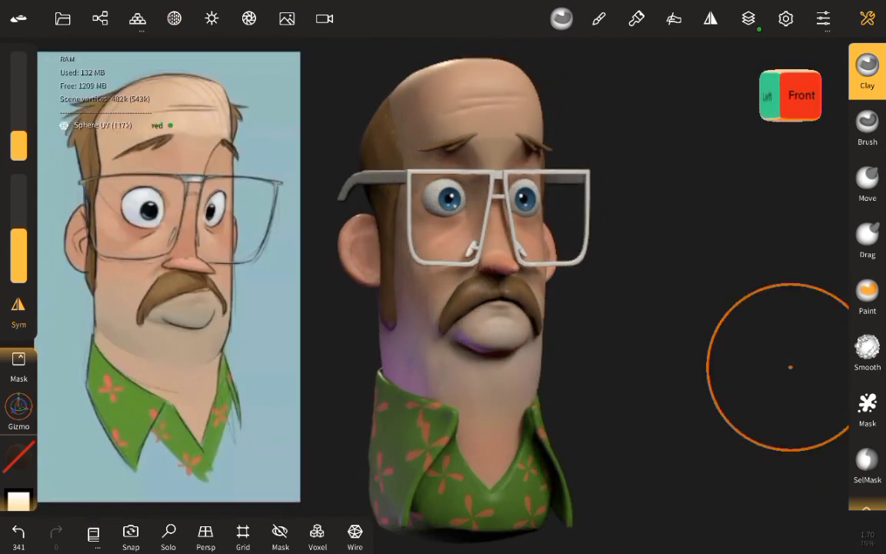